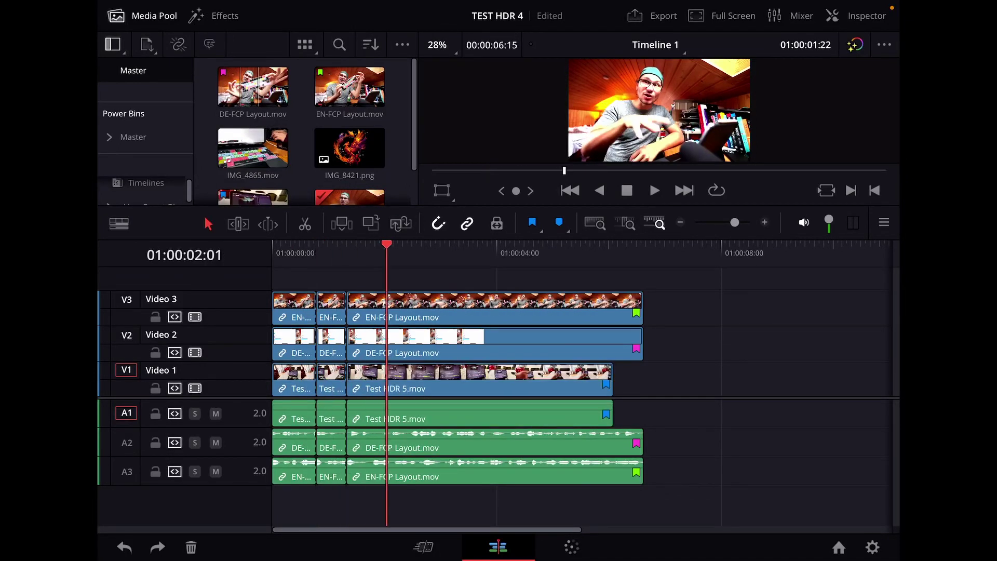
{"action": "key", "text": "ctrl+b"}
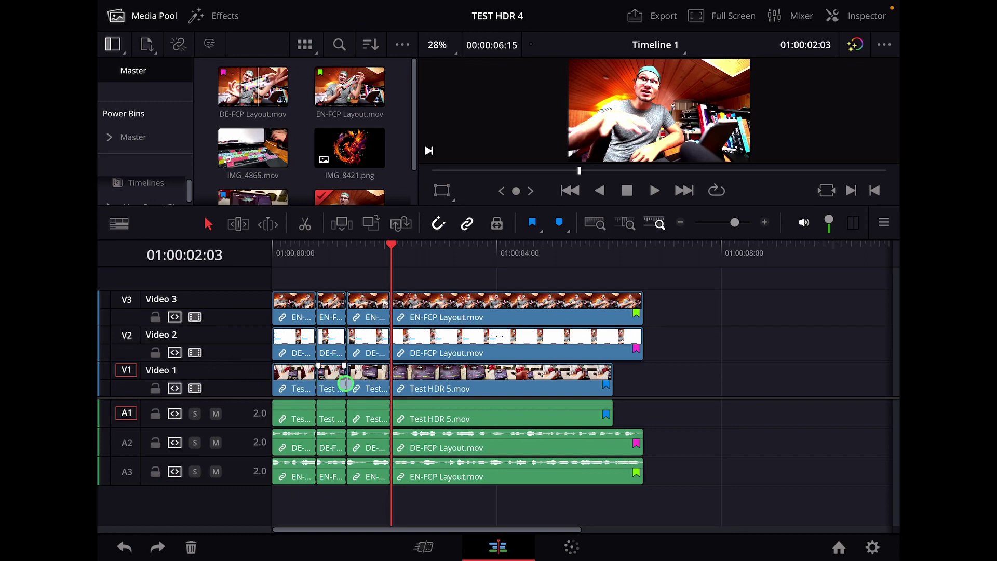
Make trial blade cuts across all tracks, then undo them until every clip is whole
{"action": "key", "text": "ctrl+z"}
{"action": "key", "text": "ctrl+shift+z"}
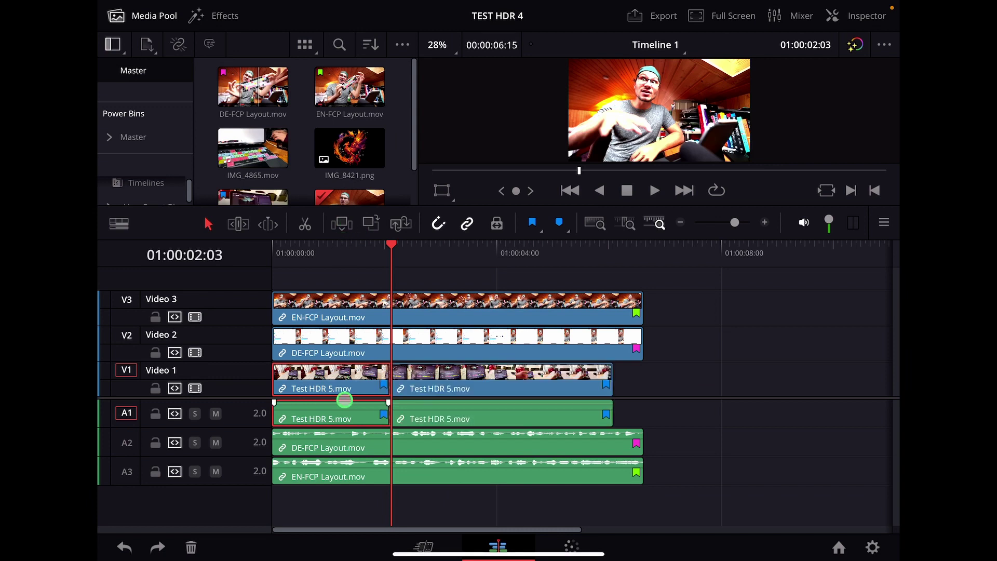
{"action": "left_click_drag", "start_coordinate": [402, 251], "coordinate": [513, 253]}
{"action": "key", "text": "ctrl+b"}
{"action": "key", "text": "ctrl+b"}
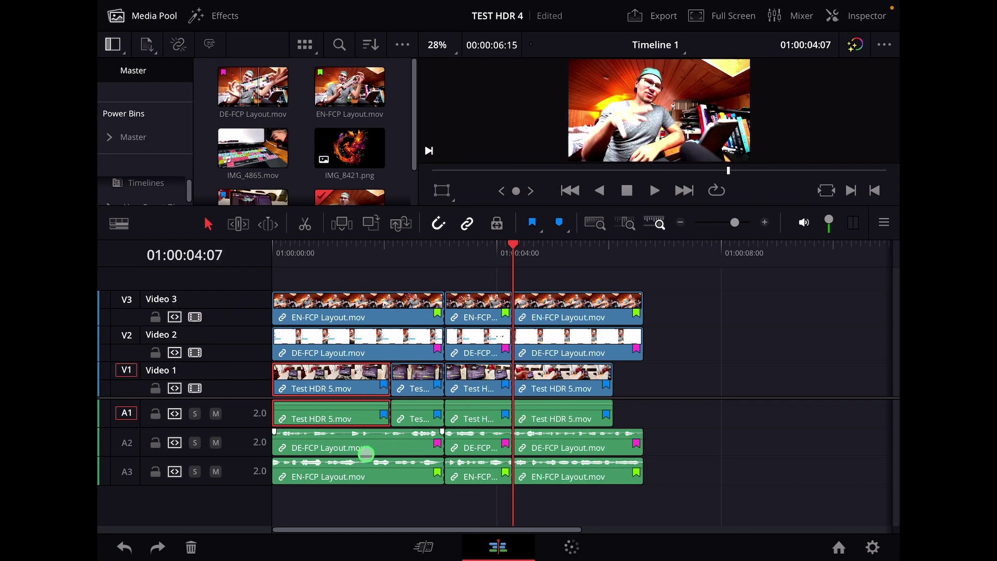
{"action": "key", "text": "ctrl+z"}
{"action": "key", "text": "ctrl+z"}
{"action": "key", "text": "ctrl+z"}
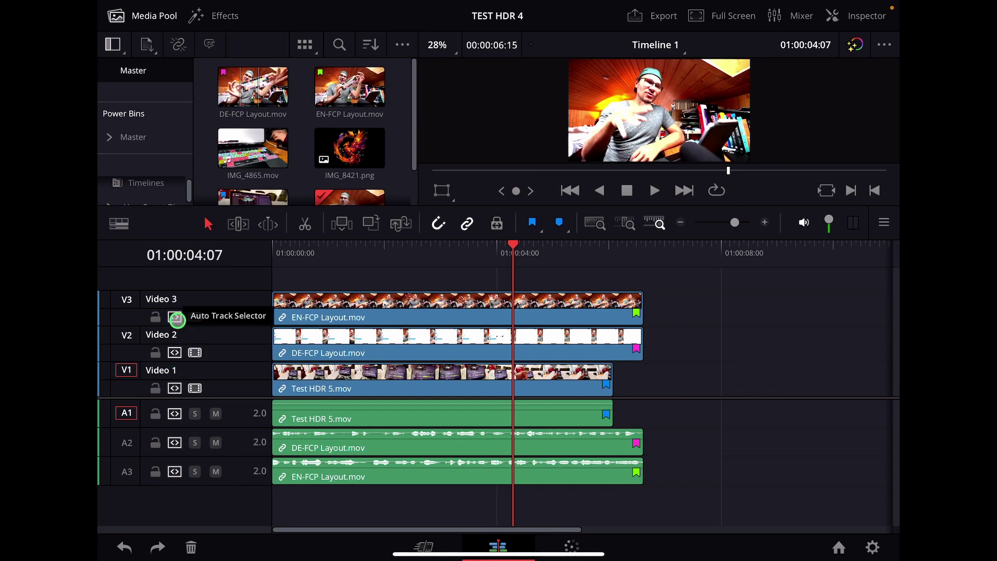
Turn off auto track selection on V3, V2, A2 and A3, leaving V1 and A1 targeted
{"action": "left_click", "coordinate": [176, 317]}
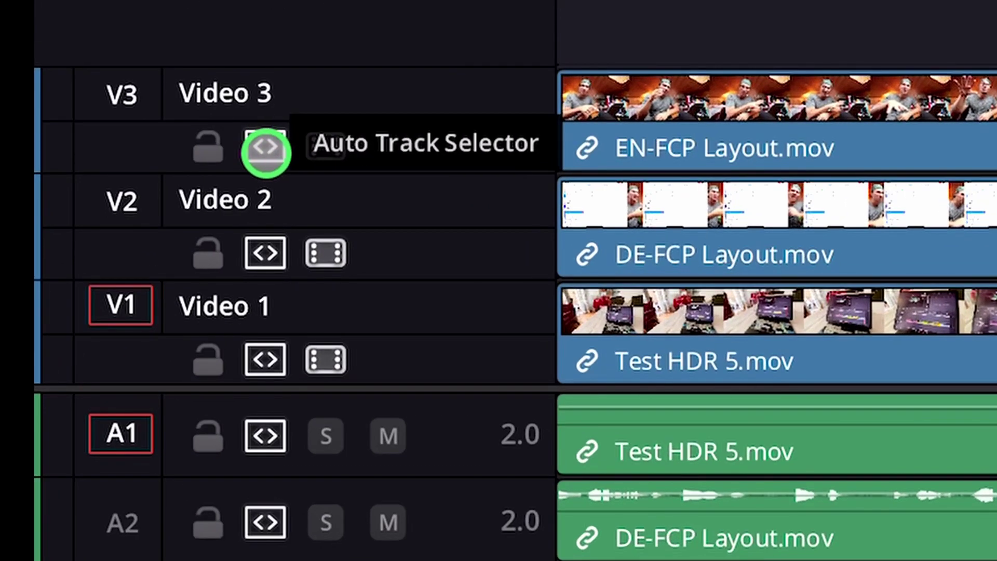
{"action": "left_click", "coordinate": [265, 253]}
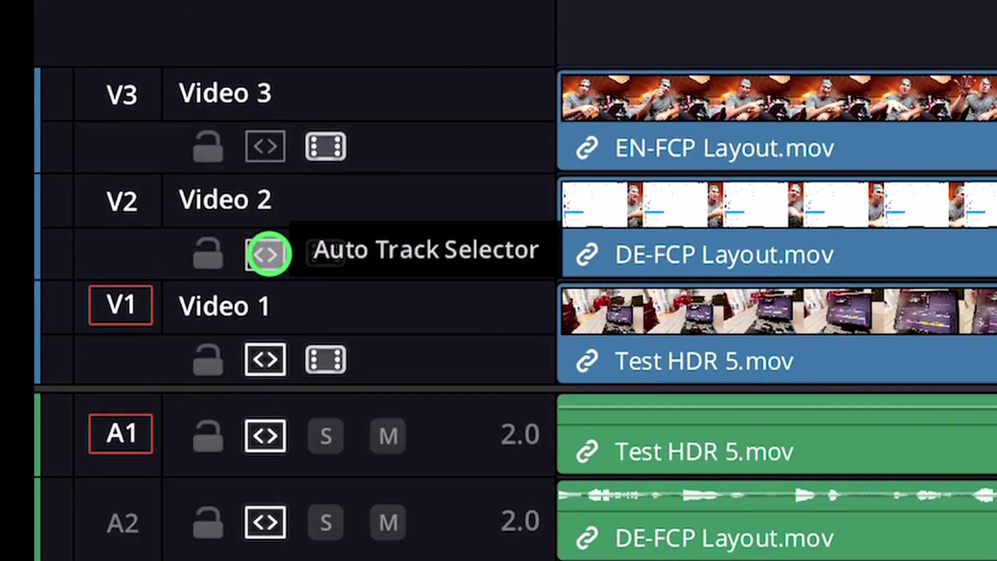
{"action": "left_click", "coordinate": [174, 472]}
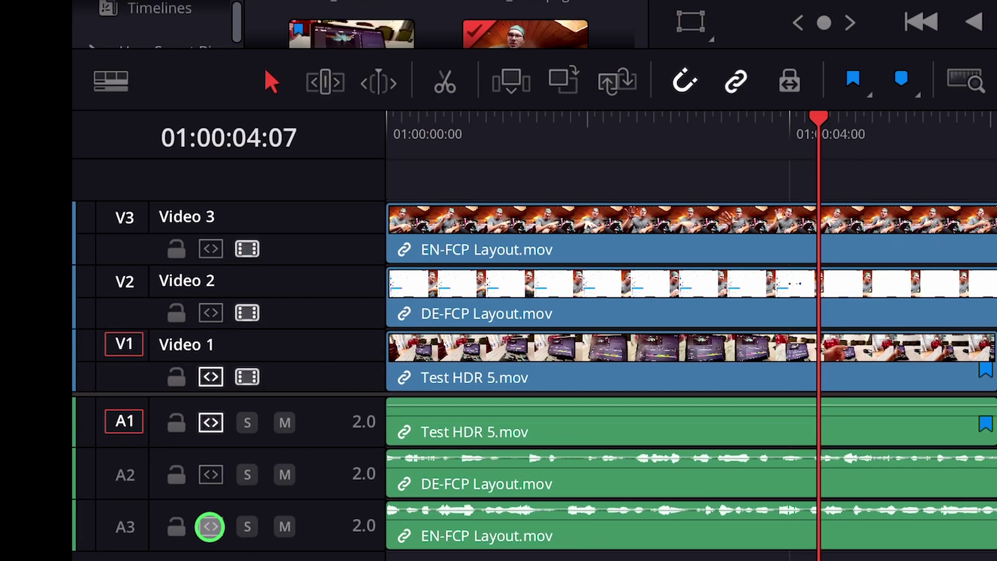
{"action": "left_click", "coordinate": [174, 388]}
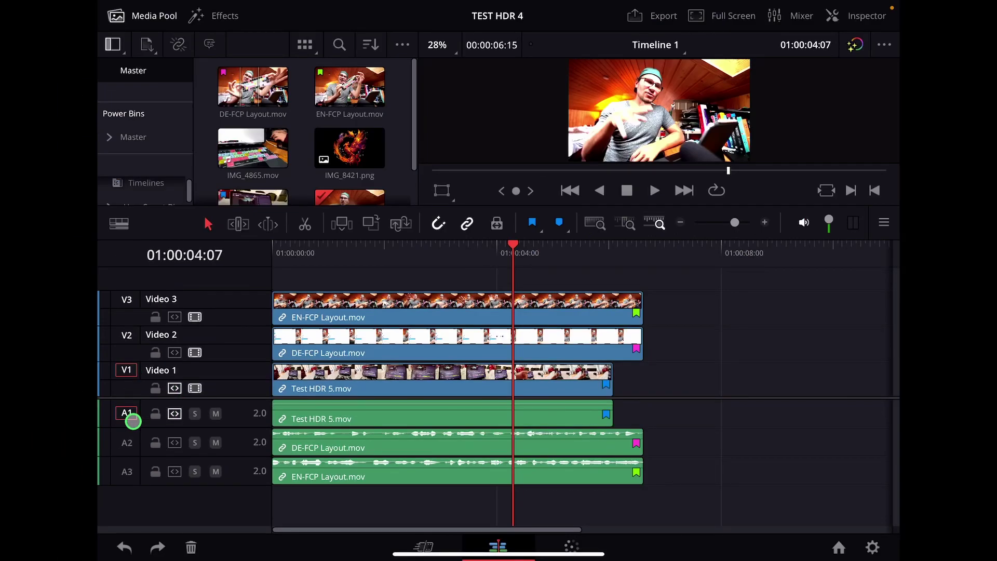
Play from the timeline start, split Video 1 and Audio 1 twice, then view the Cut page
{"action": "left_click", "coordinate": [133, 421]}
{"action": "key", "text": "Home"}
{"action": "key", "text": "space"}
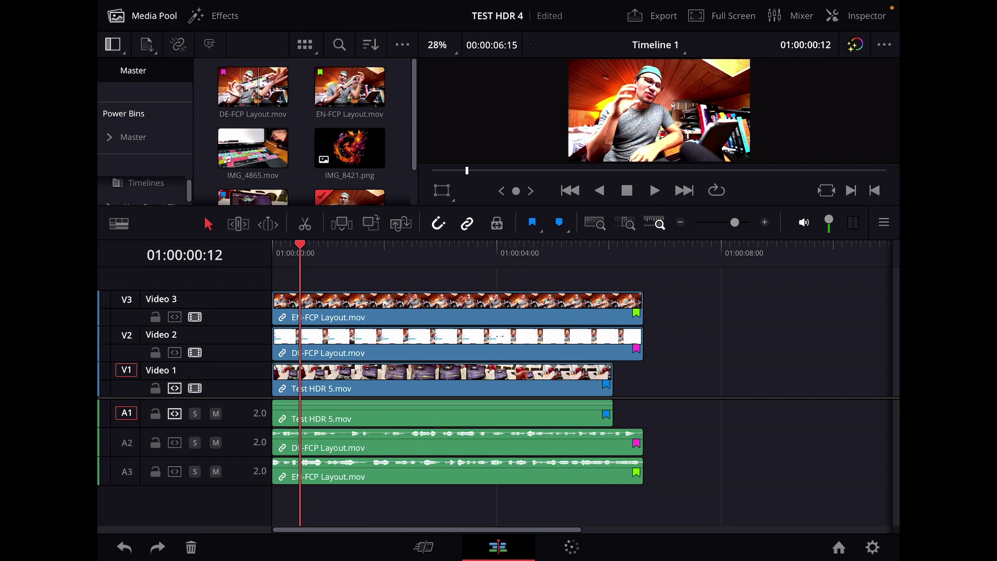
{"action": "key", "text": "ctrl+b"}
{"action": "key", "text": "ctrl+b"}
{"action": "key", "text": "ctrl+b"}
{"action": "key", "text": "ctrl+b"}
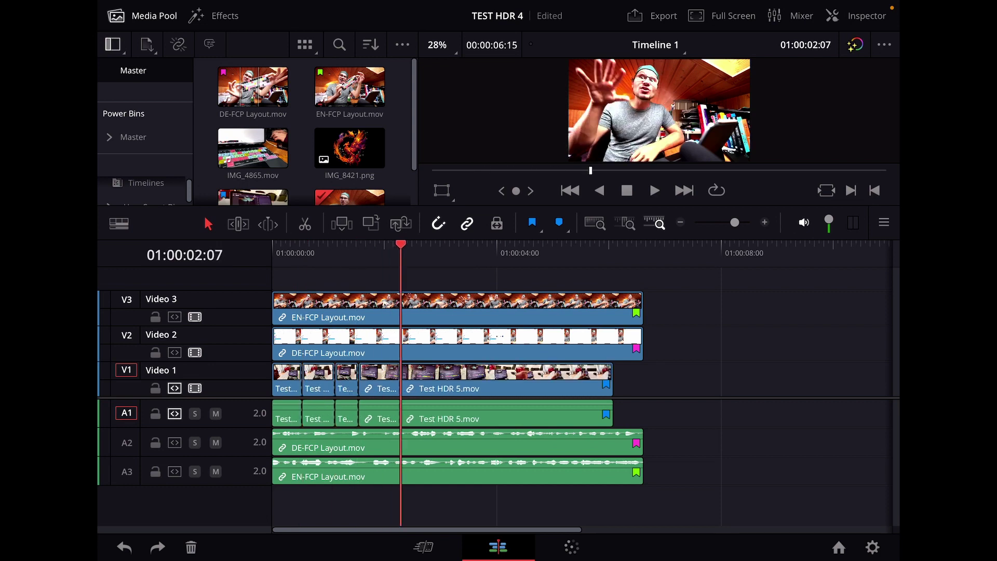
{"action": "key", "text": "ctrl+b"}
{"action": "key", "text": "ctrl+b"}
{"action": "key", "text": "ctrl+b"}
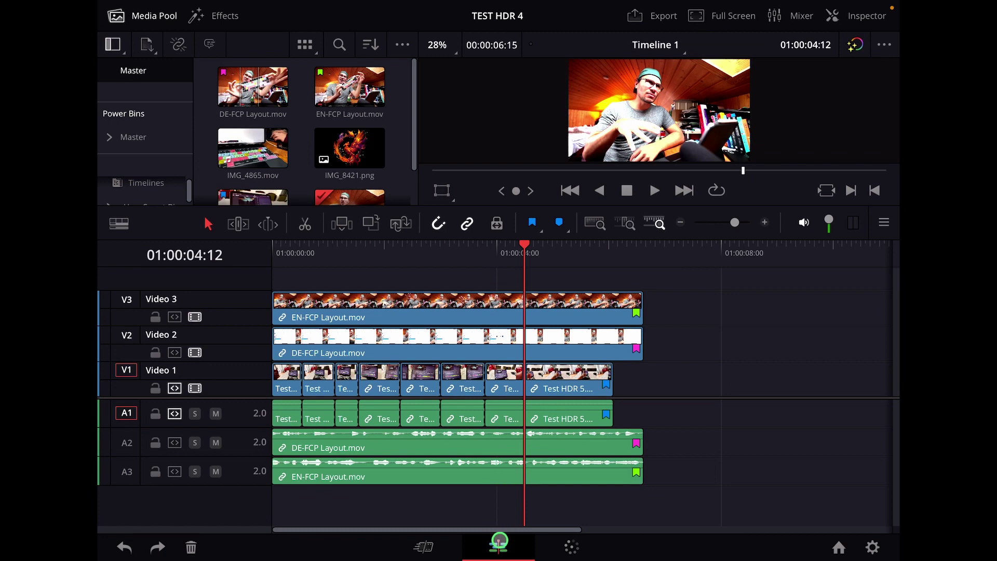
{"action": "left_click", "coordinate": [425, 547]}
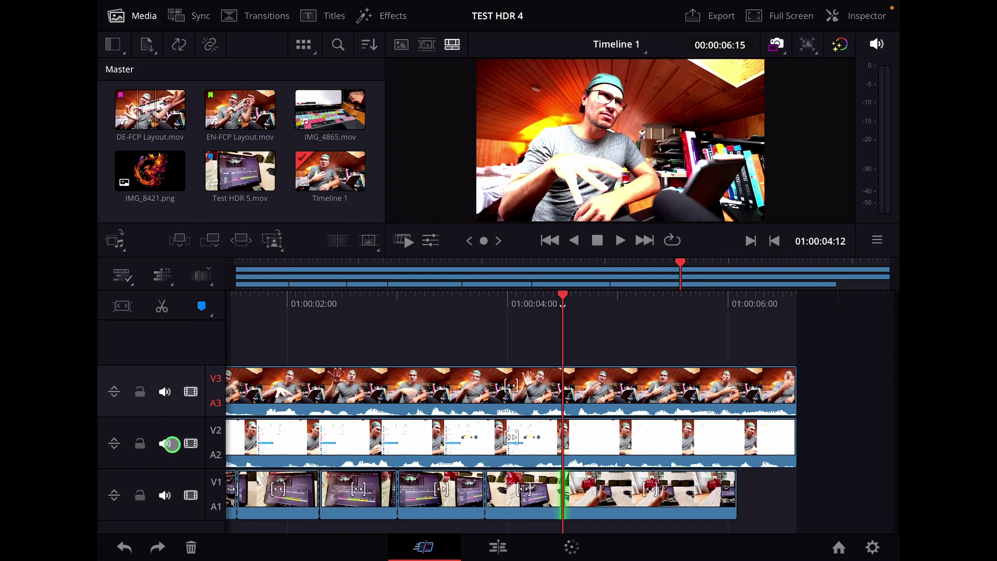
Return to the Edit page and select the uncut DE-FCP Layout.mov clip on V2
{"action": "left_click", "coordinate": [502, 542]}
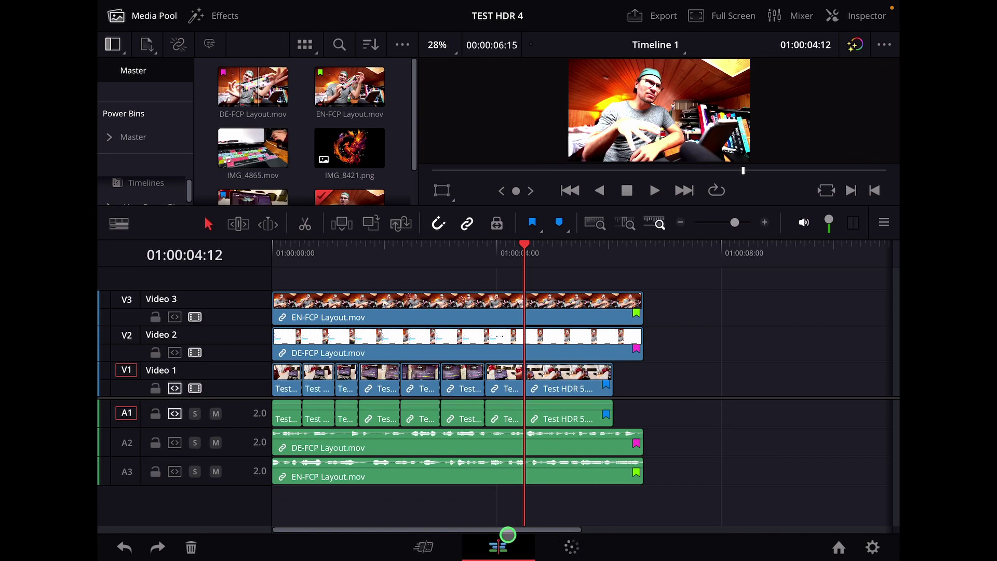
{"action": "left_click", "coordinate": [516, 351]}
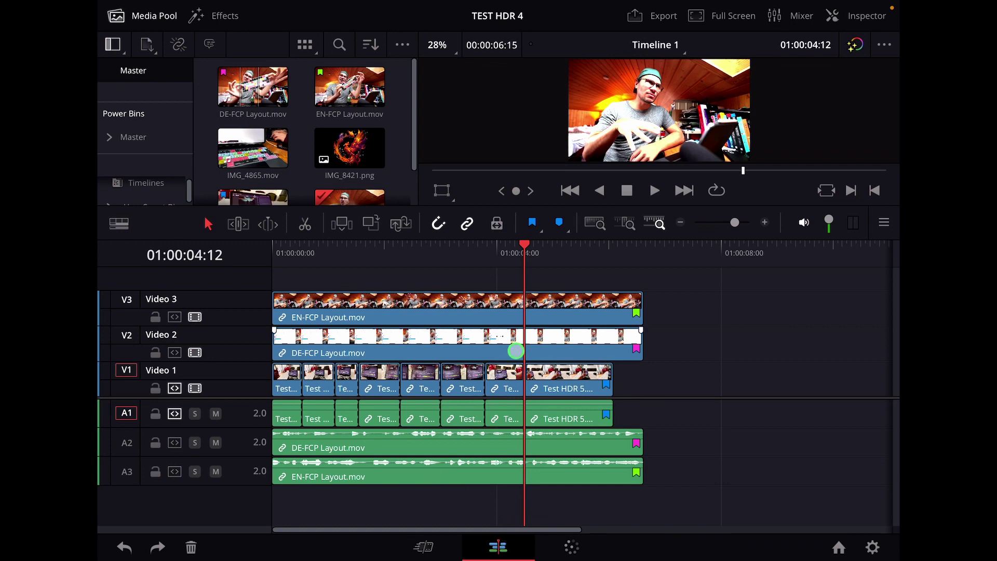